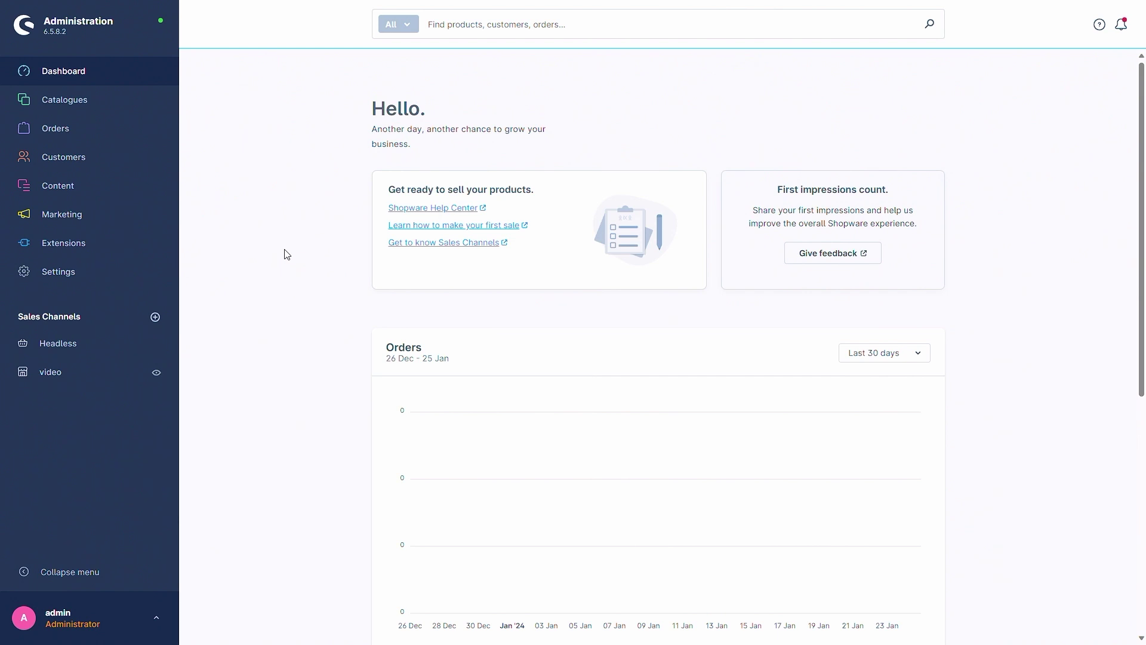
# Open the Settings overview from the left sidebar
pyautogui.click(108, 277)
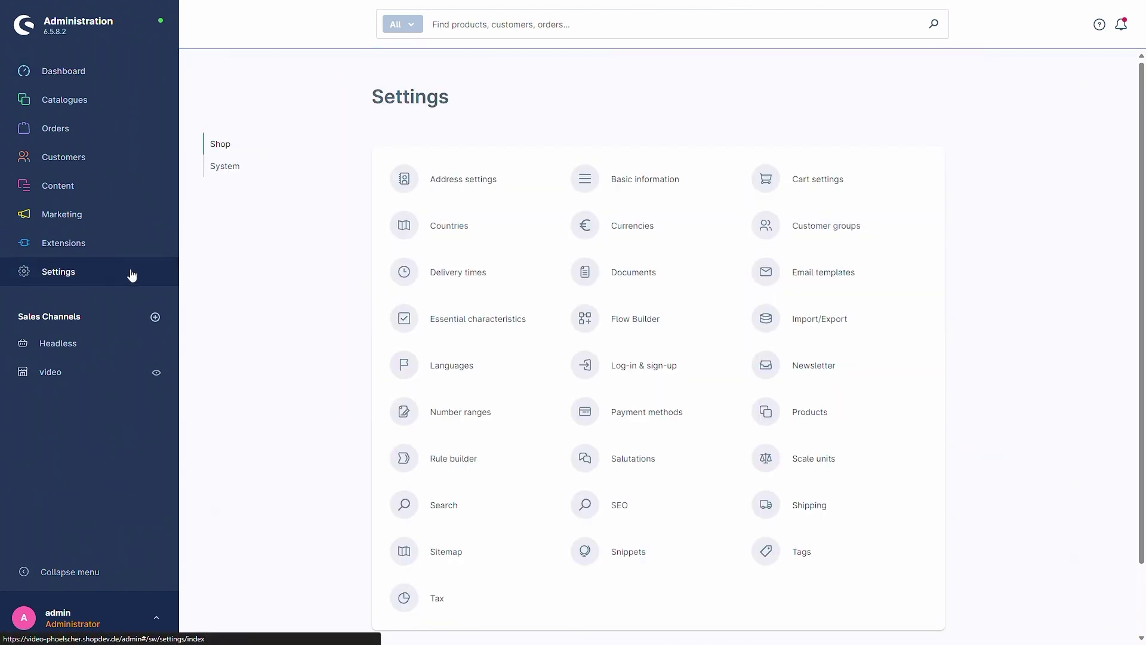
# Open the Payment methods list under the Shop settings
pyautogui.click(653, 413)
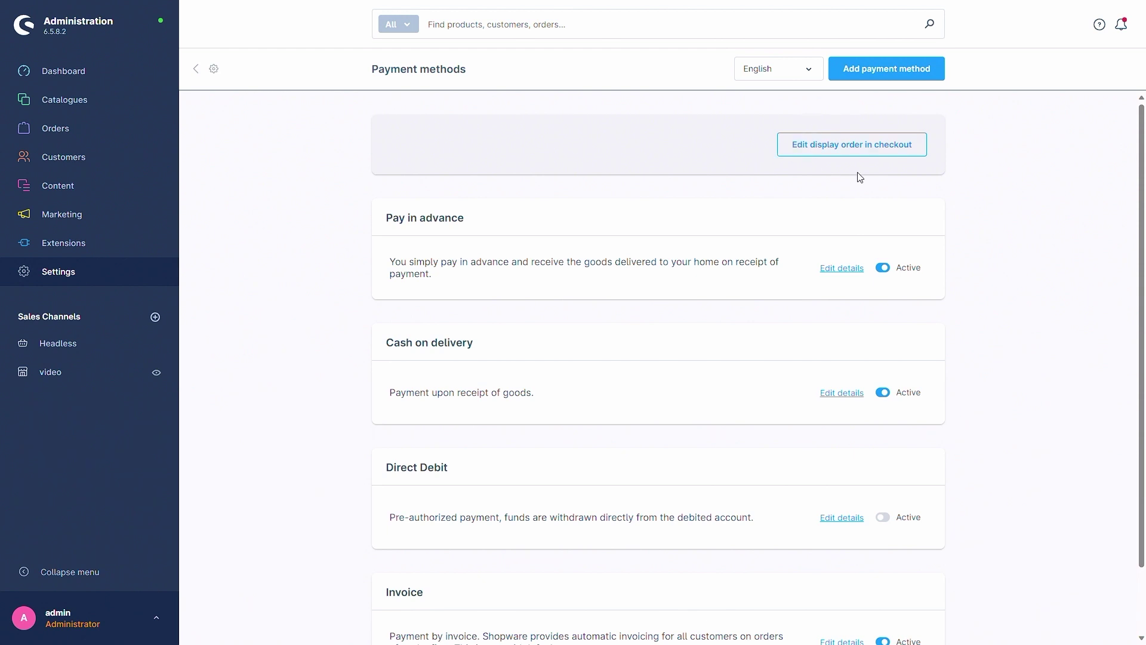
# Move Cash on delivery above Pay in advance in the checkout display order and save
pyautogui.click(845, 149)
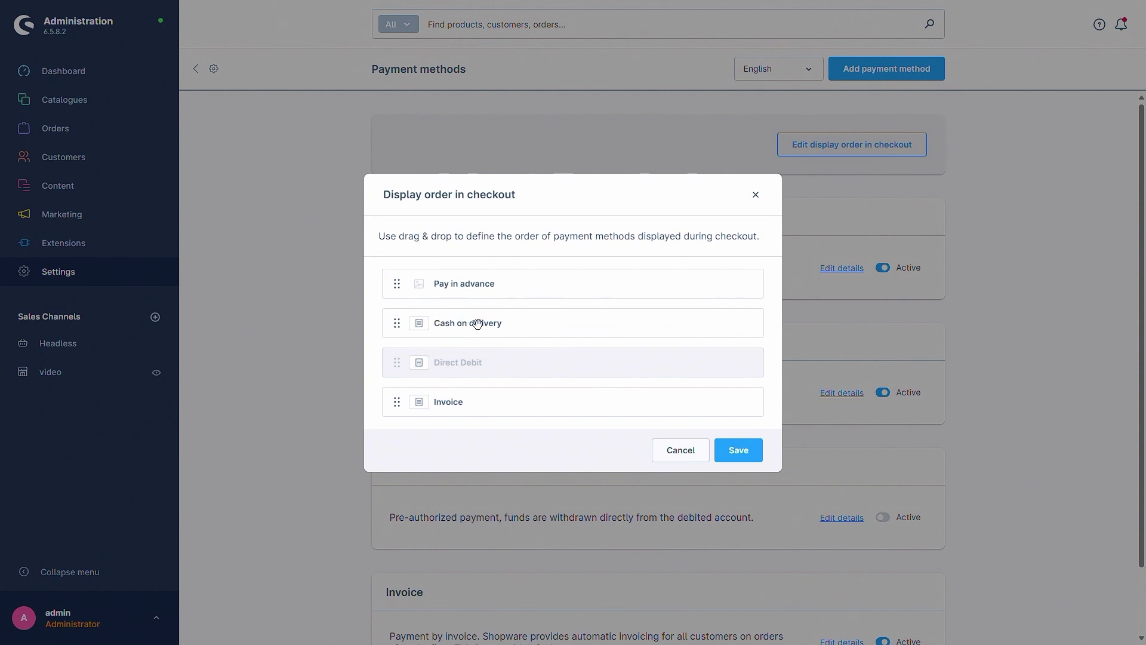
pyautogui.moveTo(491, 324); pyautogui.dragTo(493, 287)
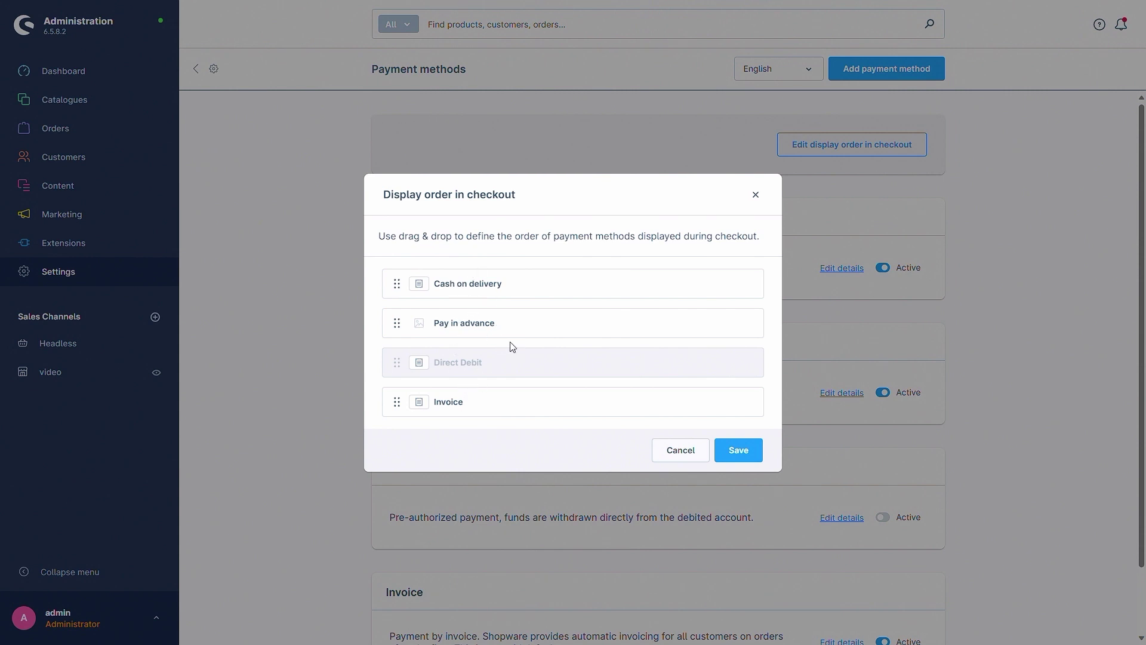
pyautogui.click(735, 451)
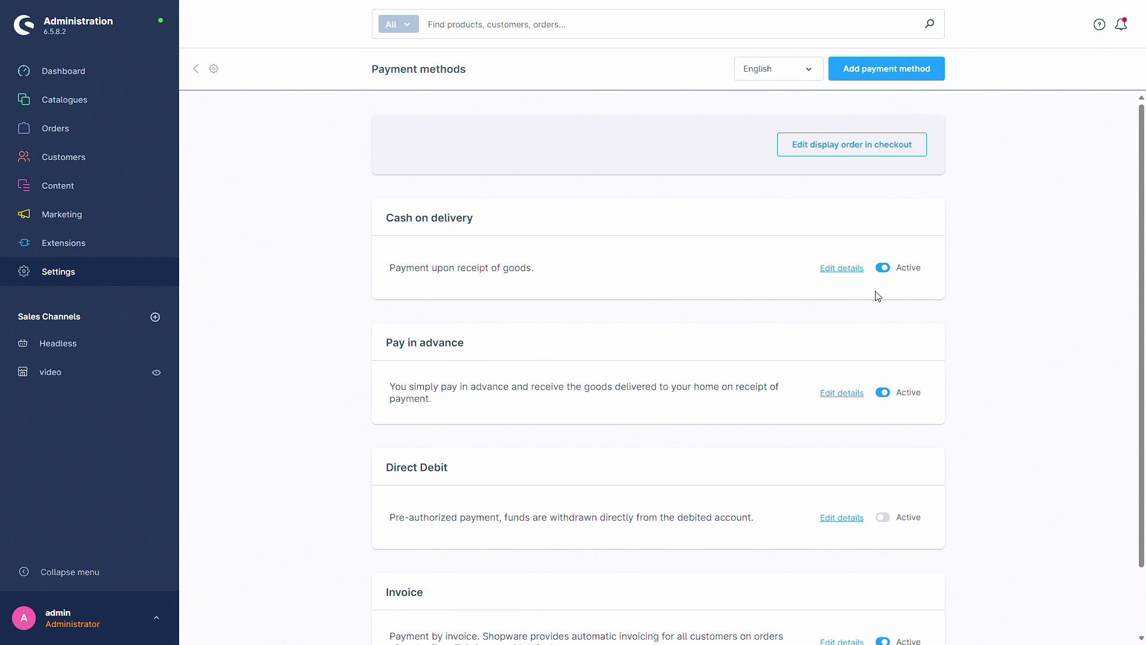
pyautogui.click(76, 378)
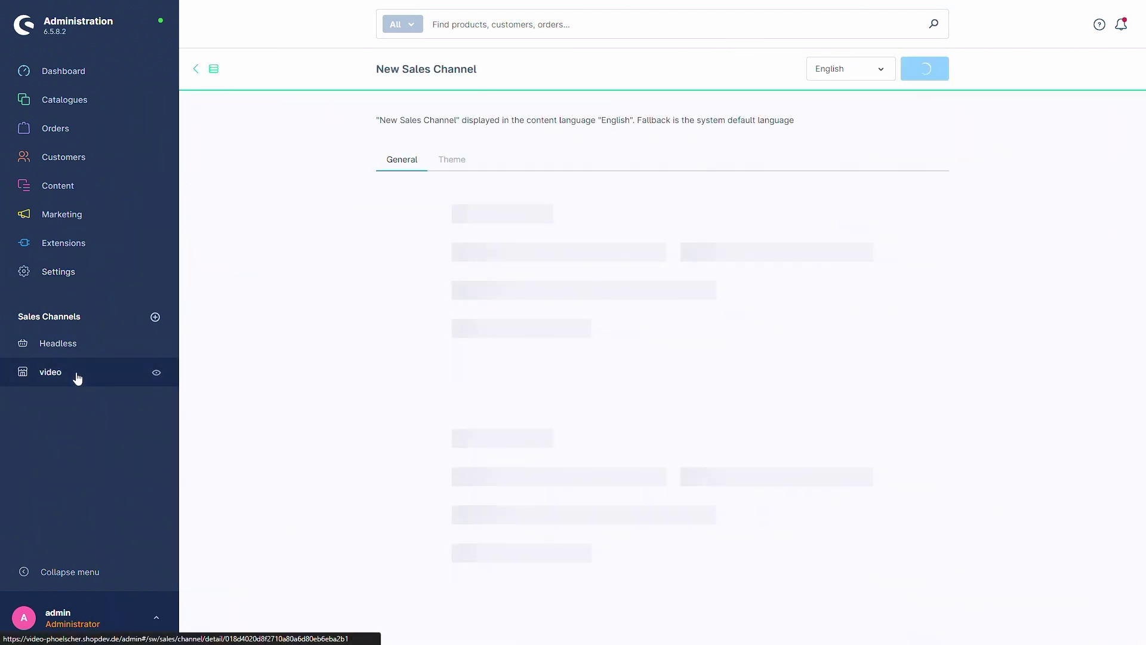
pyautogui.scroll(-5, 310, 328)
pyautogui.scroll(-4, 358, 287)
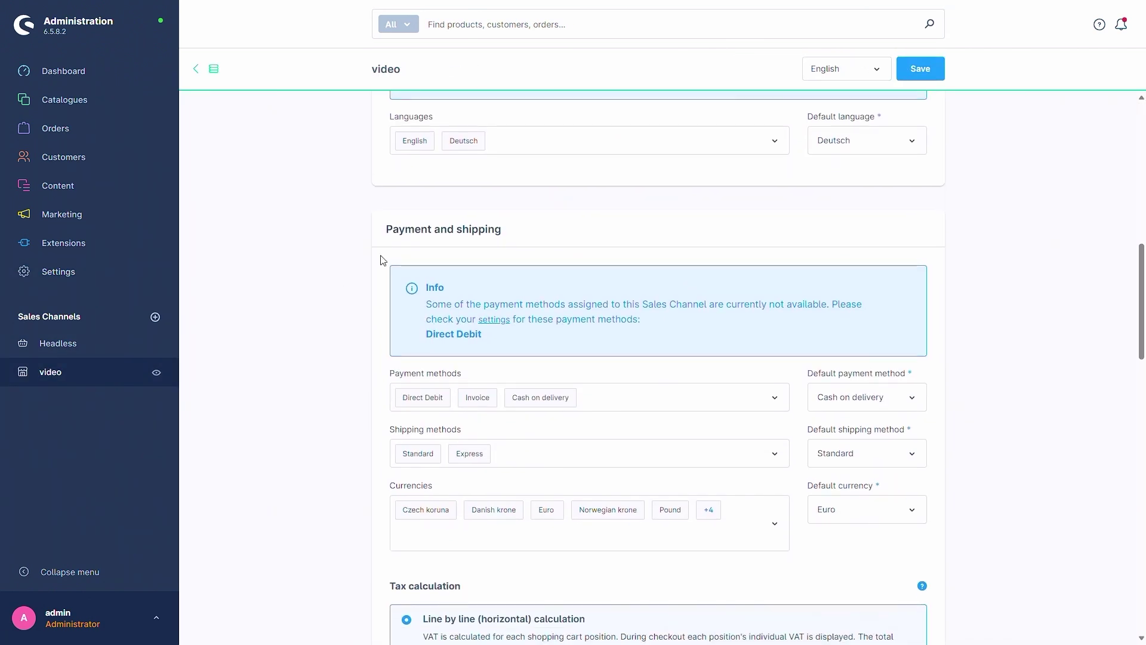
pyautogui.scroll(-1, 352, 257)
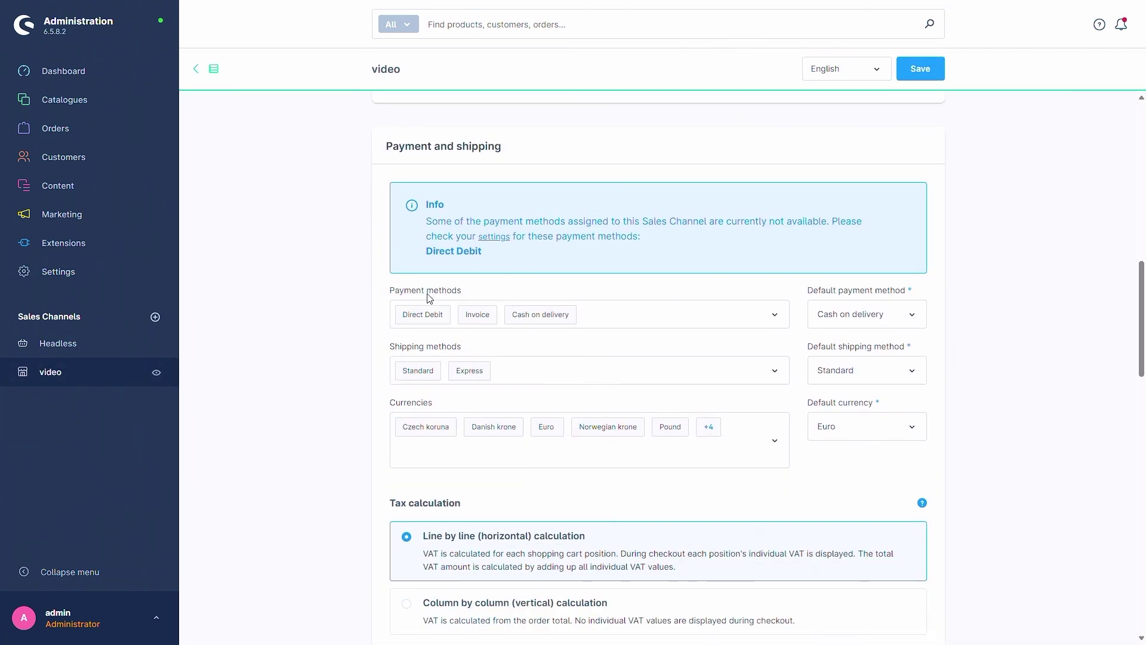
pyautogui.click(553, 318)
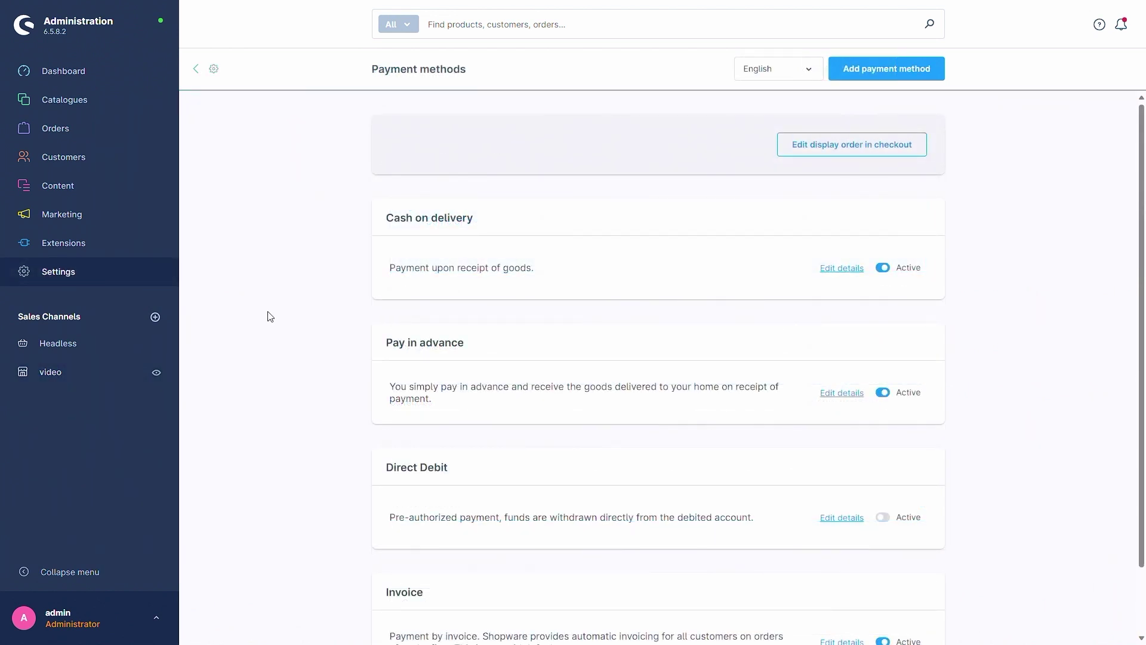
# Start a new payment method named 'Test' with technical name 'test'
pyautogui.click(887, 77)
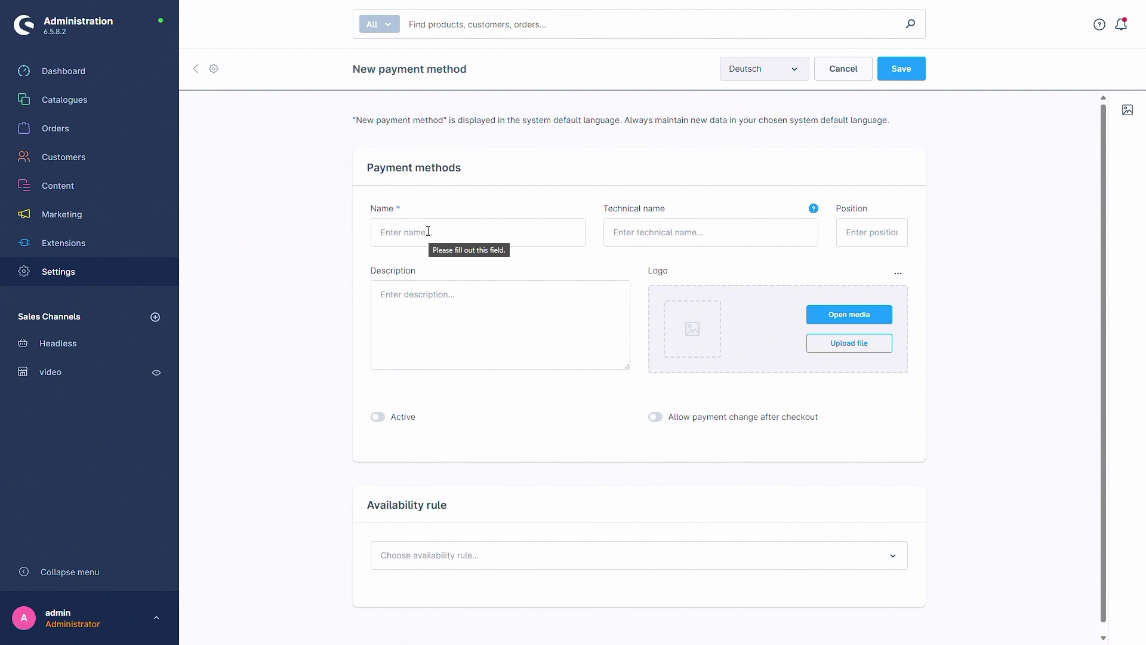
pyautogui.click(406, 232)
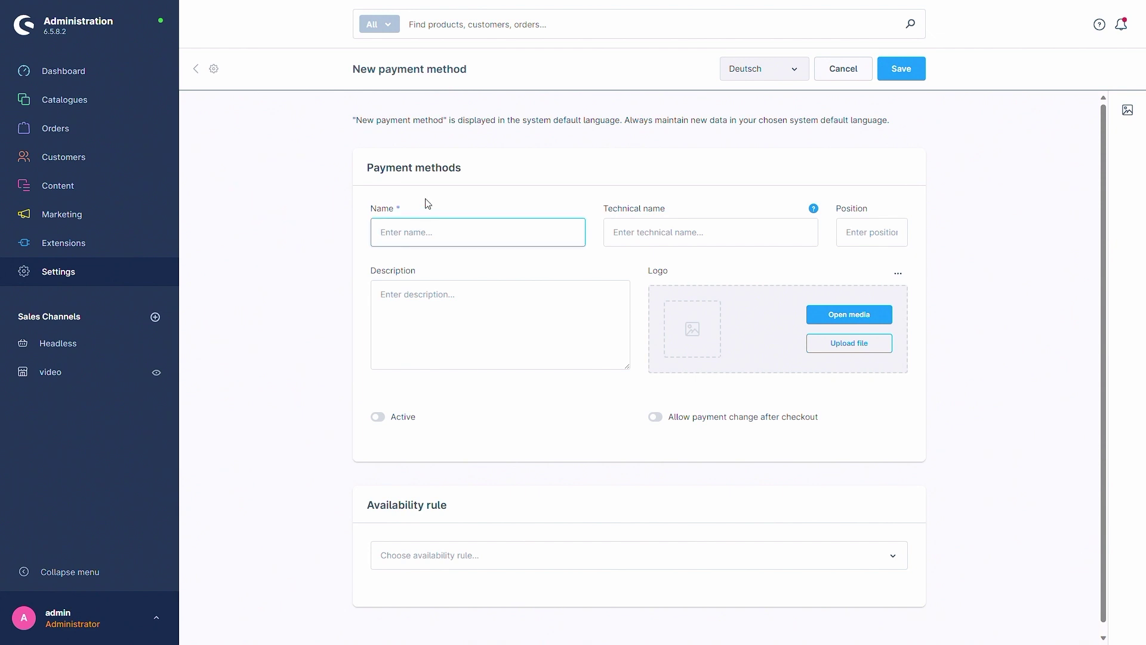
pyautogui.write('Test')
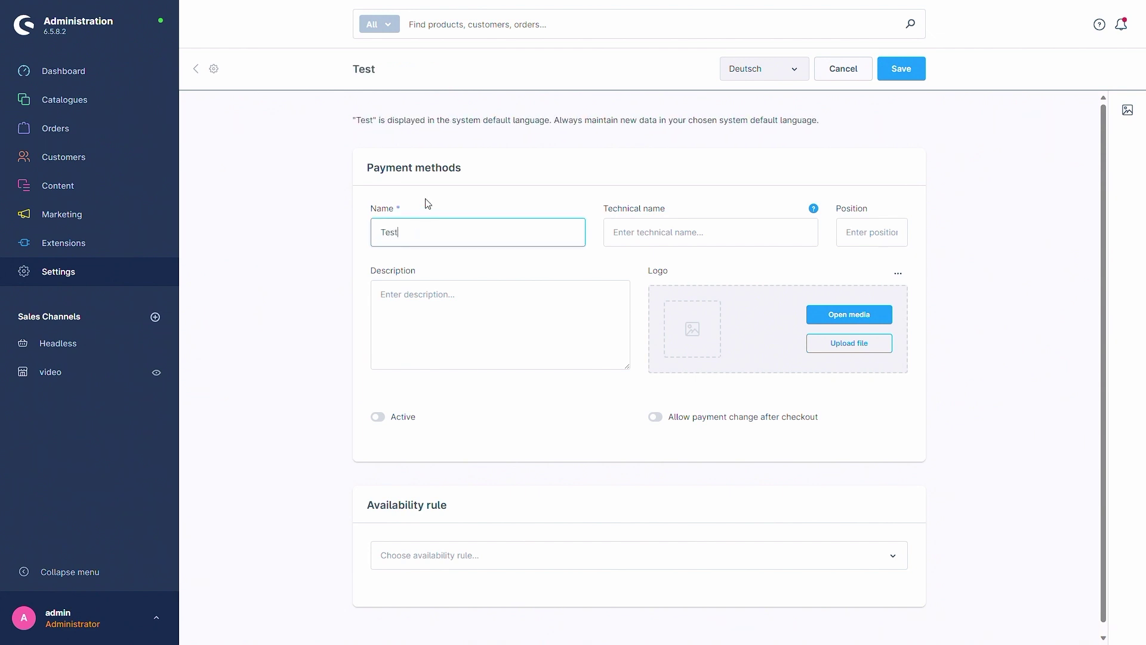
pyautogui.press('Tab')
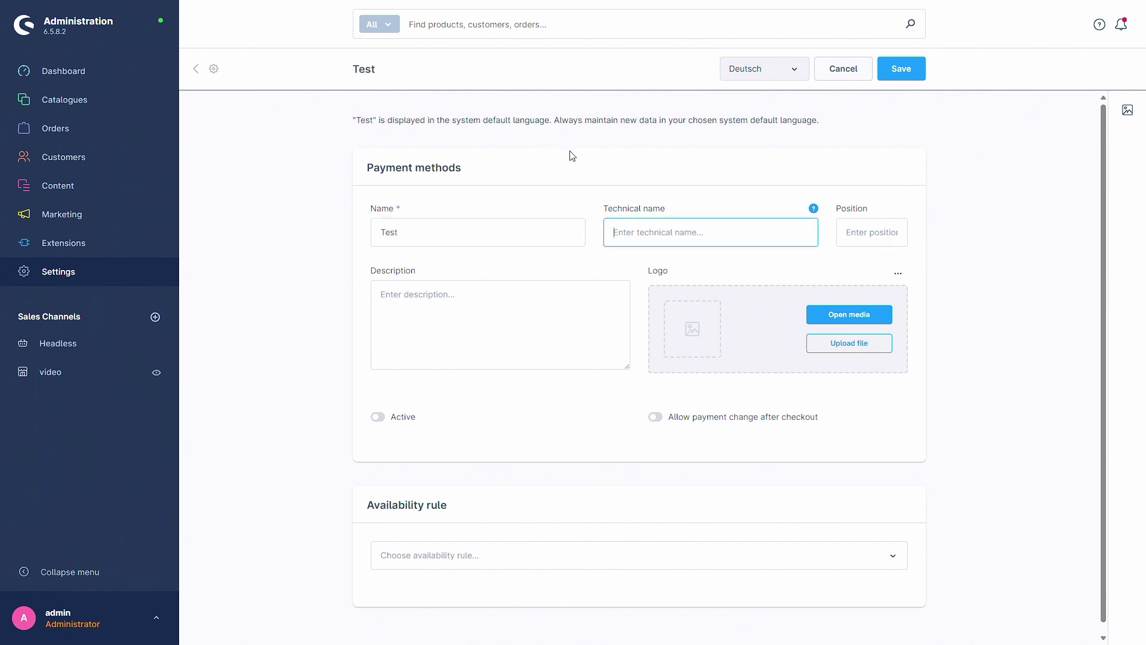
pyautogui.moveTo(815, 211)
pyautogui.write('test')
pyautogui.click(861, 199)
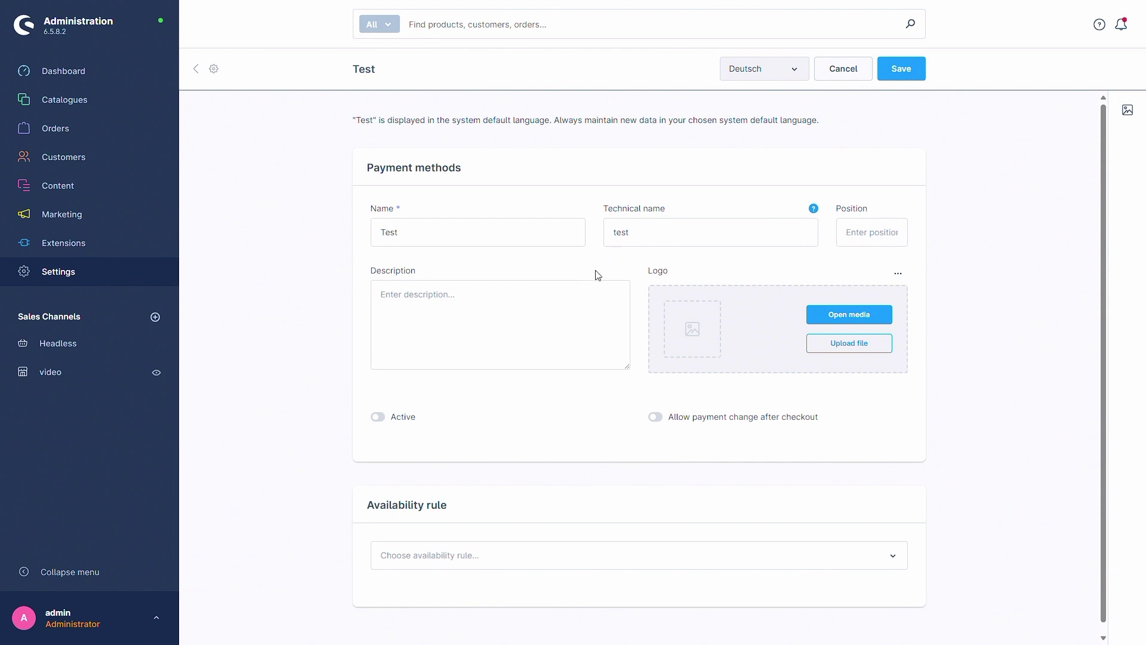
# Give the payment method the description 'Test description'
pyautogui.click(426, 311)
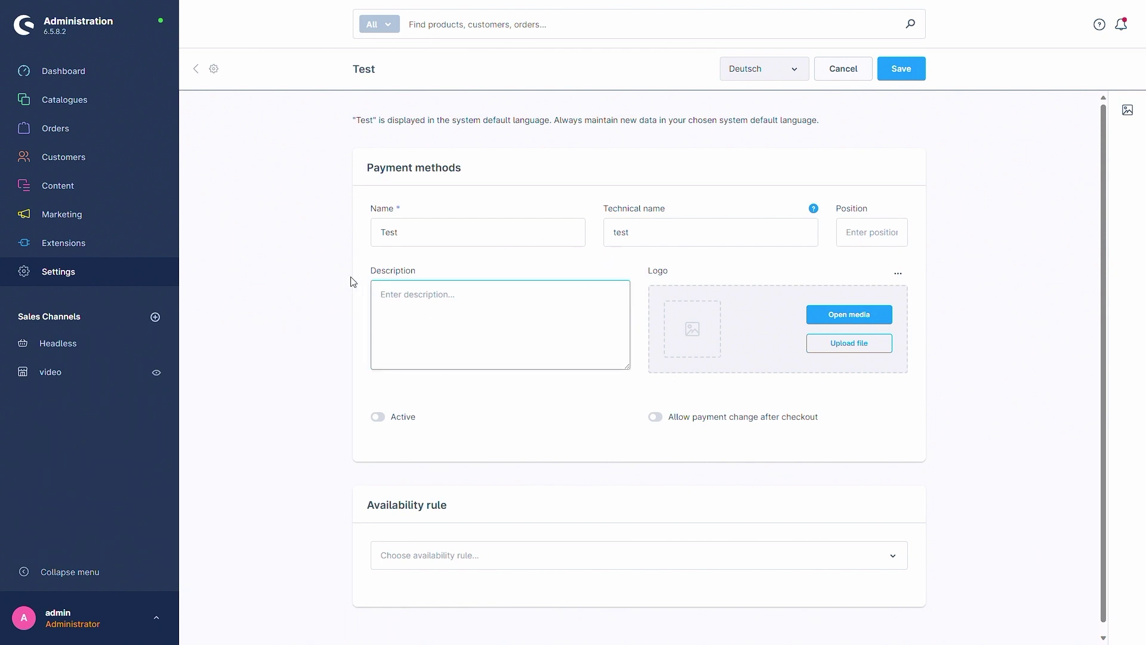
pyautogui.write('Test description')
pyautogui.click(345, 295)
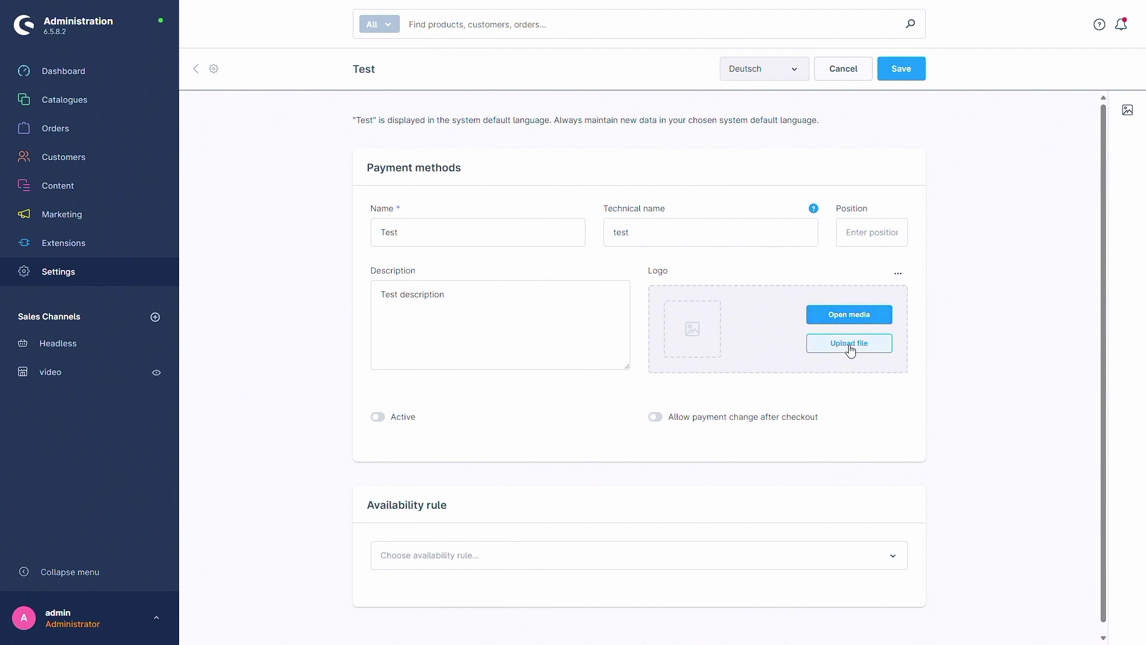
# Switch the Test payment method to Active
pyautogui.click(897, 272)
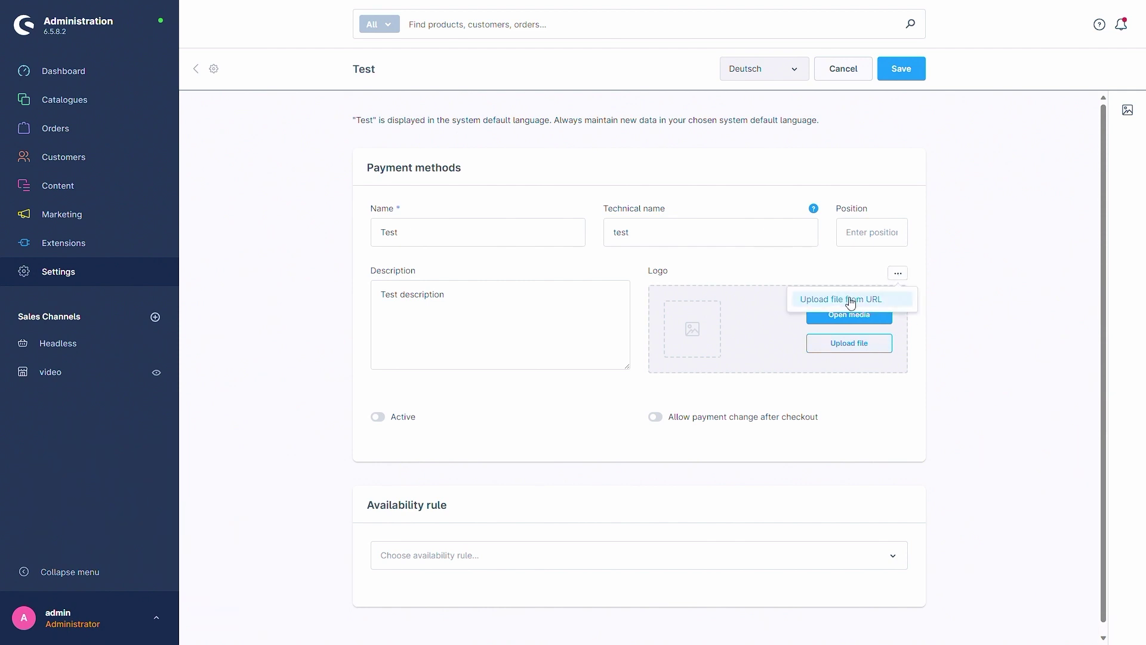
pyautogui.click(744, 265)
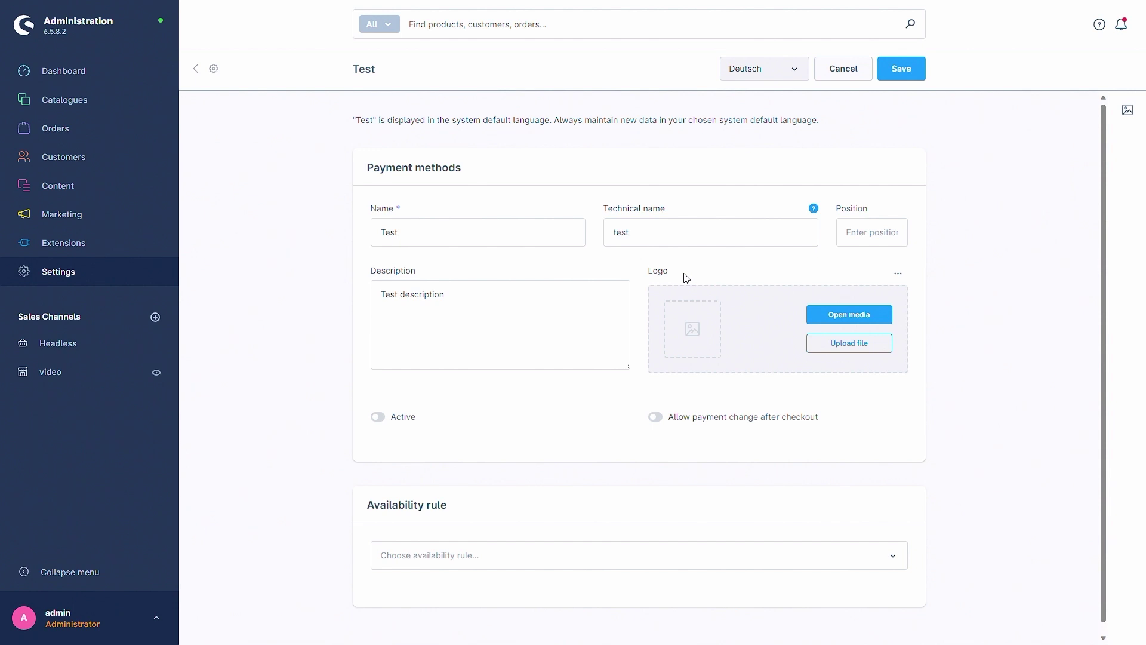
pyautogui.click(380, 418)
# Set the availability rule to Always valid (Default) and save the Test payment method
pyautogui.scroll(-1, 581, 412)
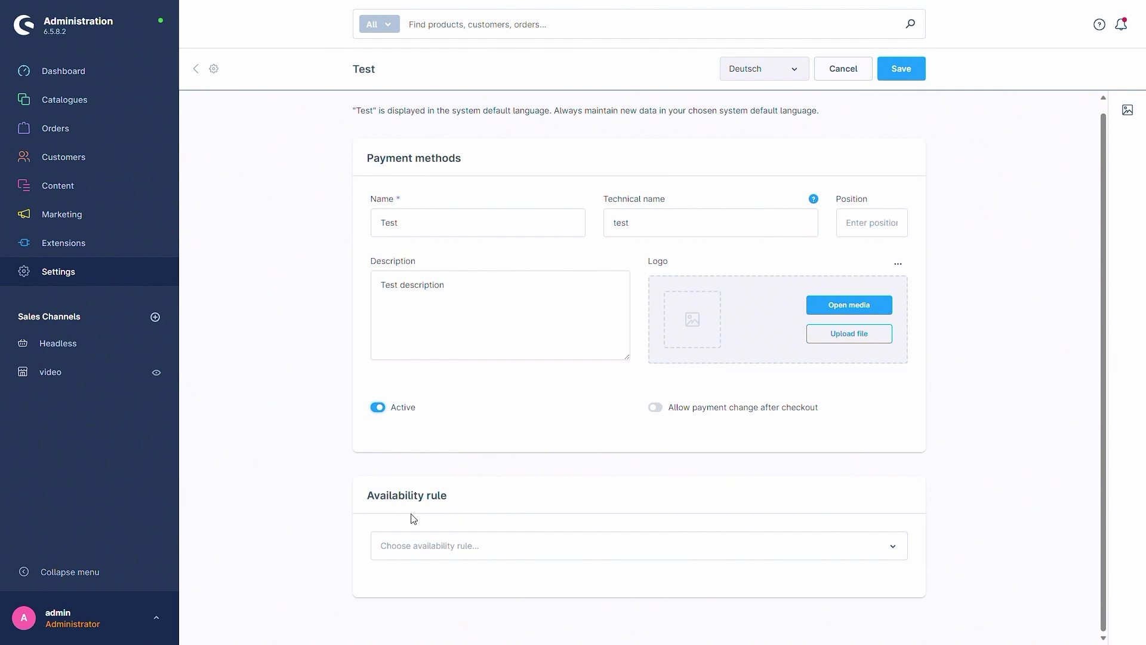
pyautogui.click(475, 548)
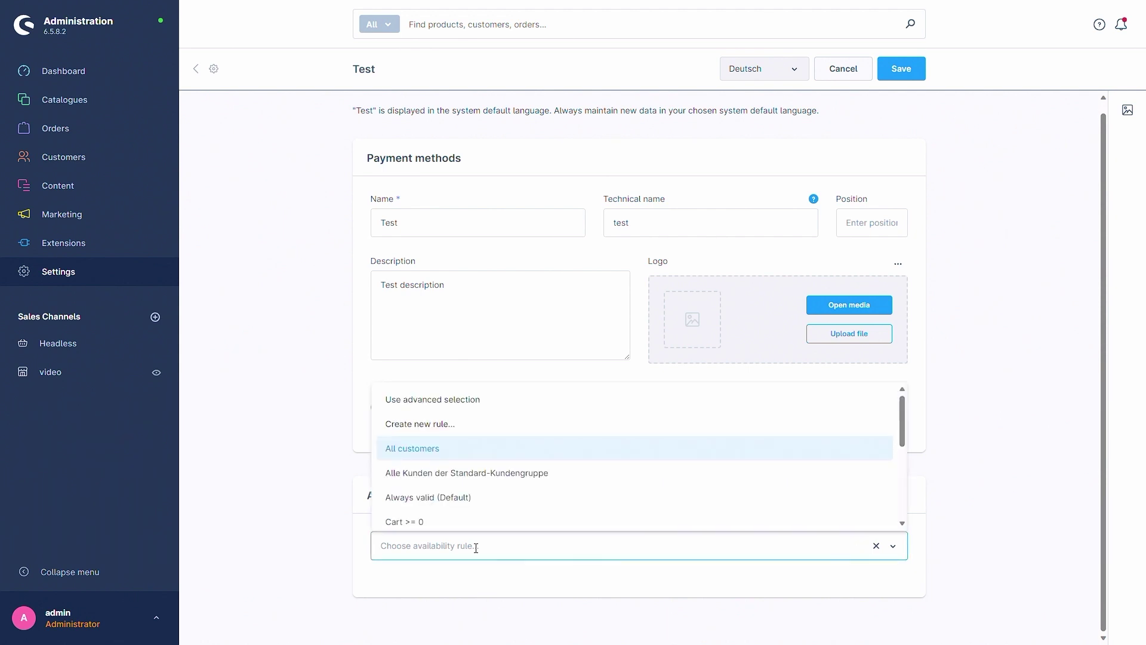
pyautogui.scroll(-5, 471, 471)
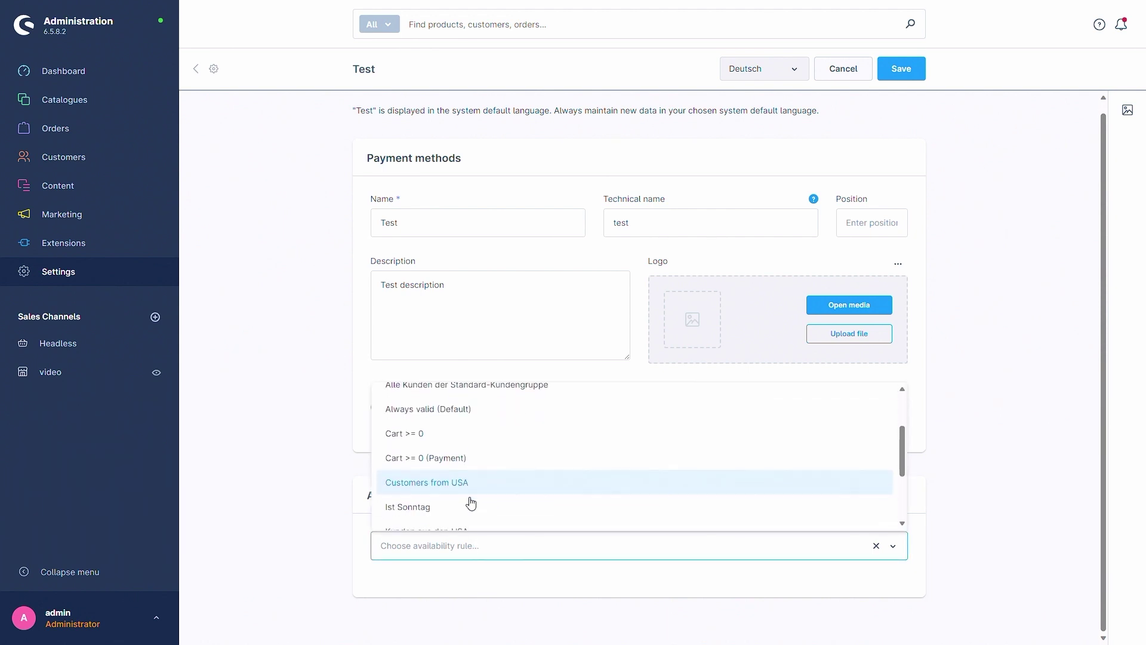
pyautogui.scroll(5, 463, 509)
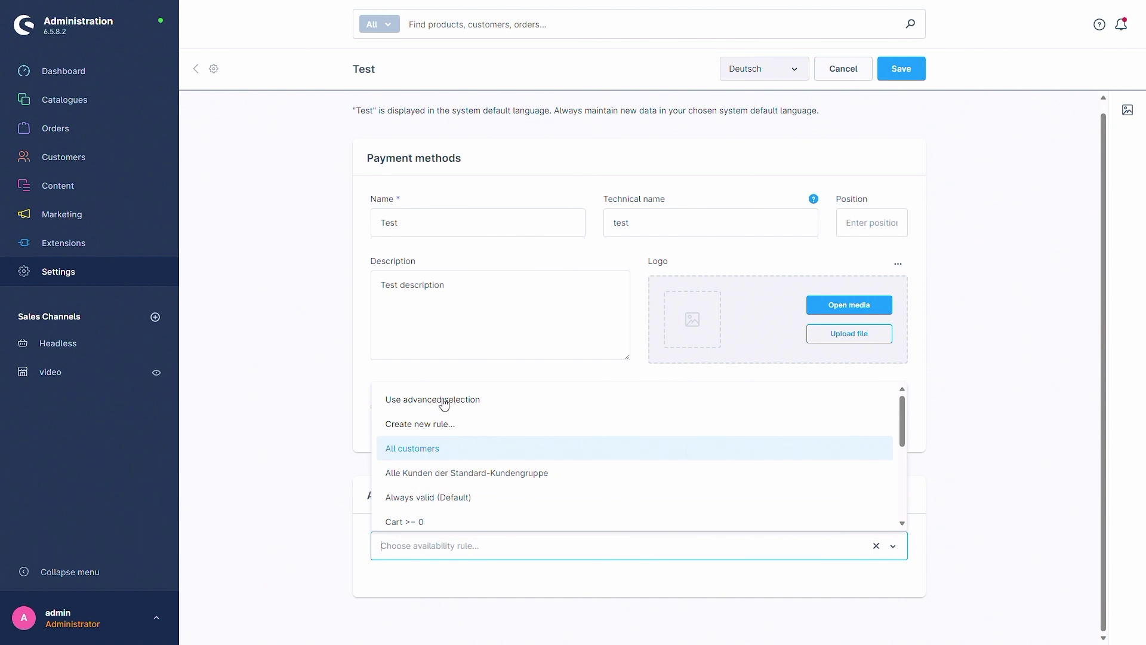
pyautogui.click(445, 401)
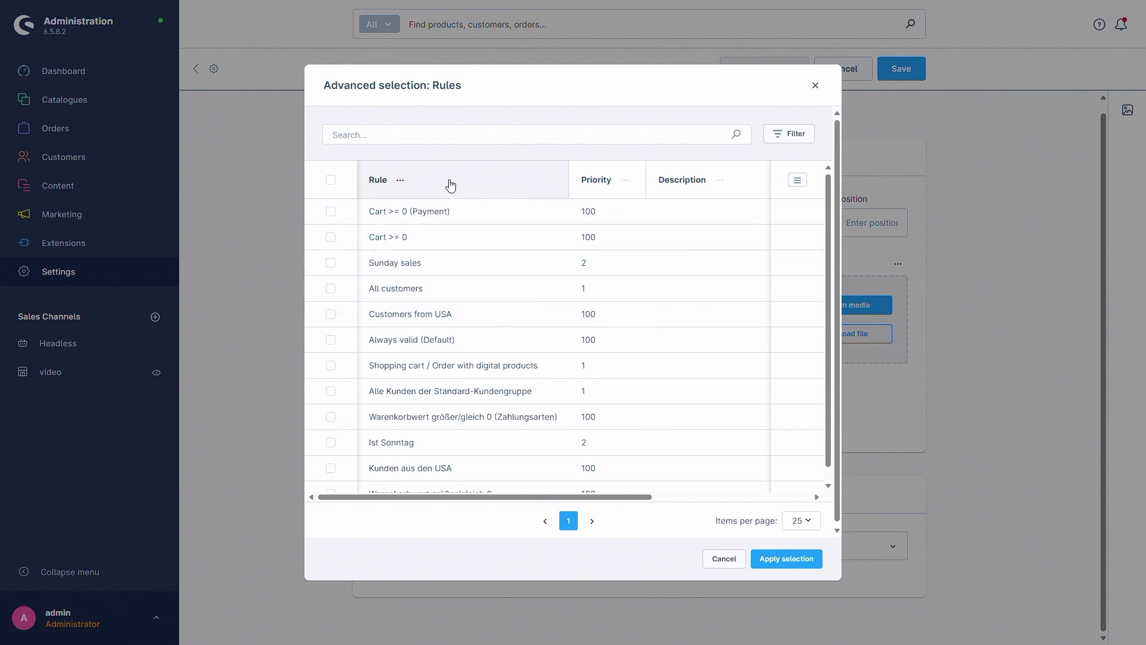
pyautogui.click(815, 85)
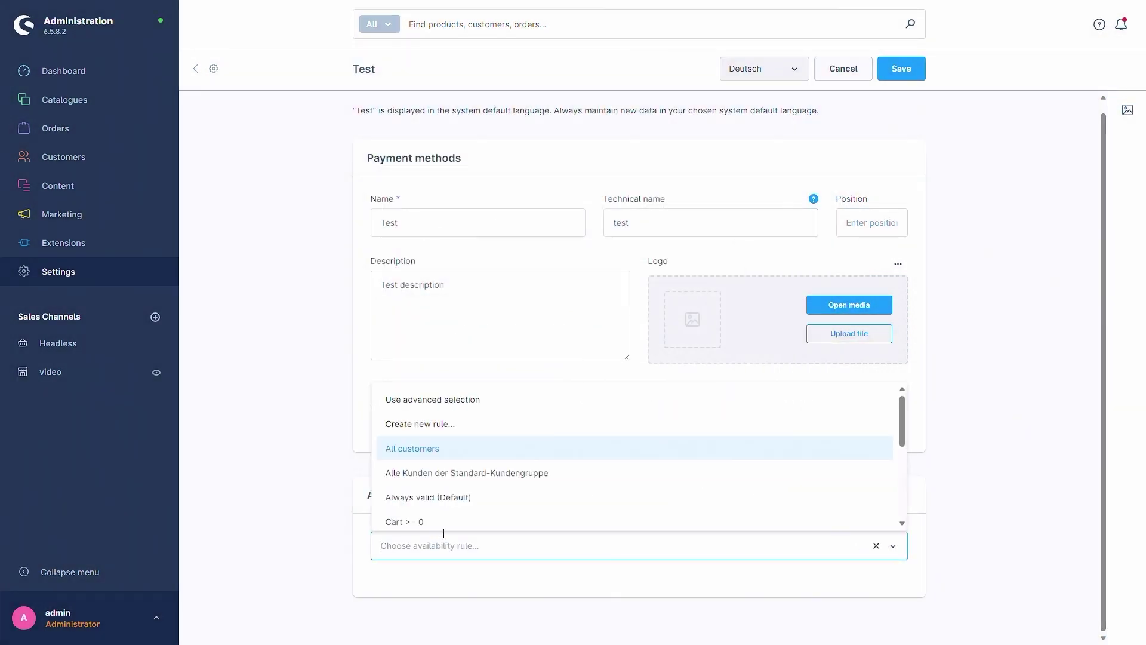
pyautogui.click(458, 499)
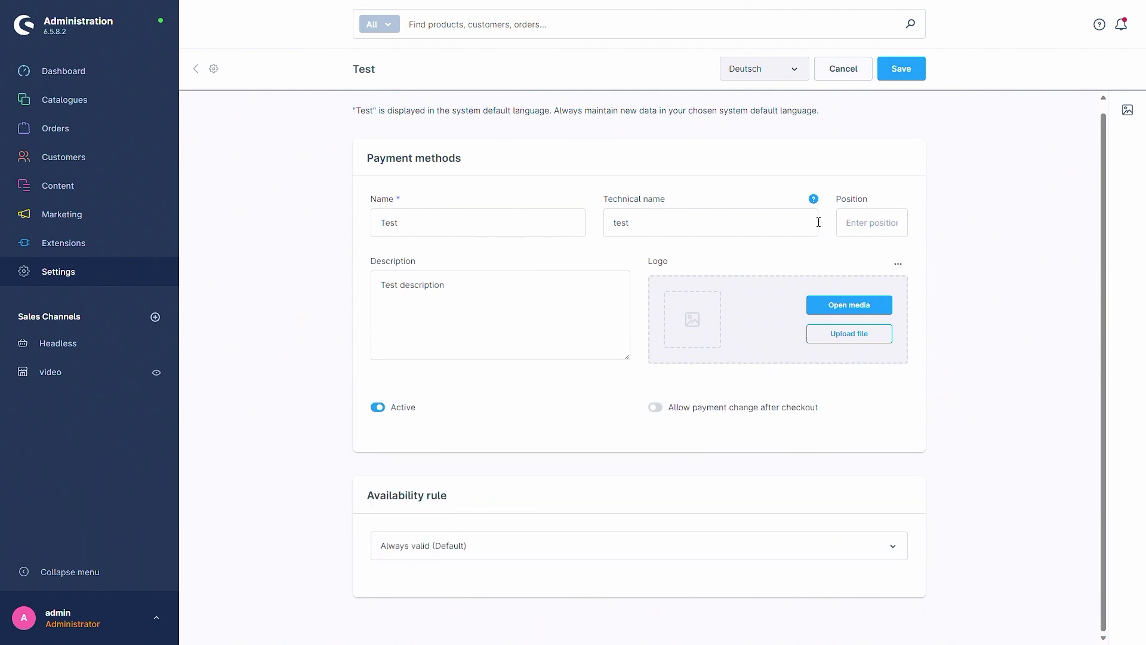
pyautogui.click(902, 70)
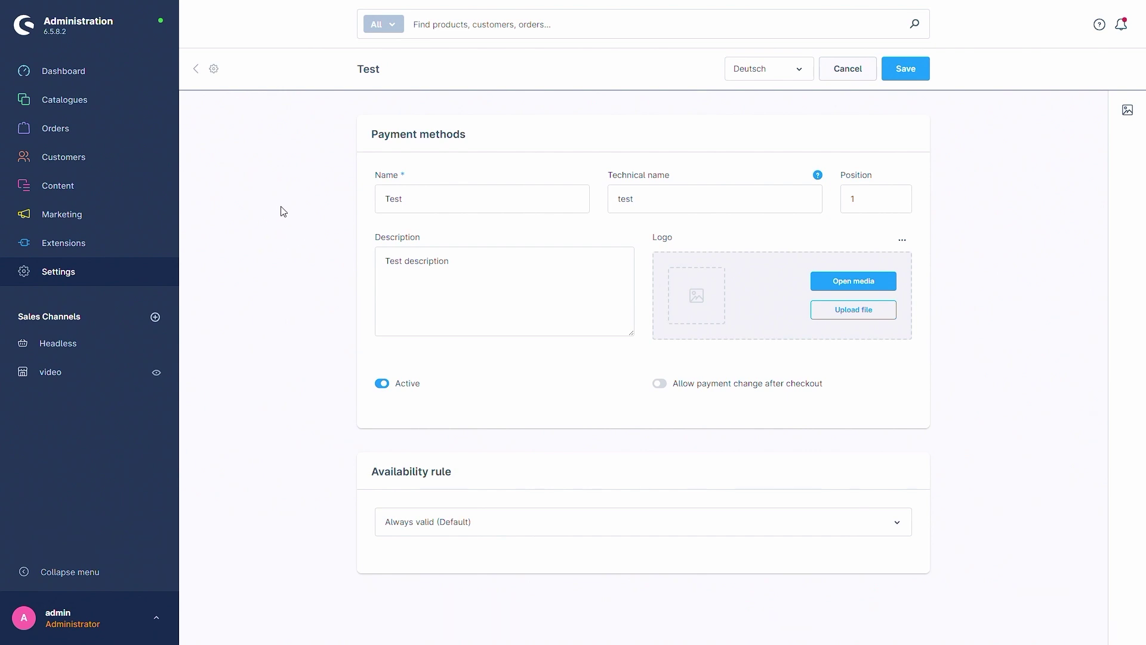
# Add Test to the video sales channel's payment methods and save the channel
pyautogui.click(56, 383)
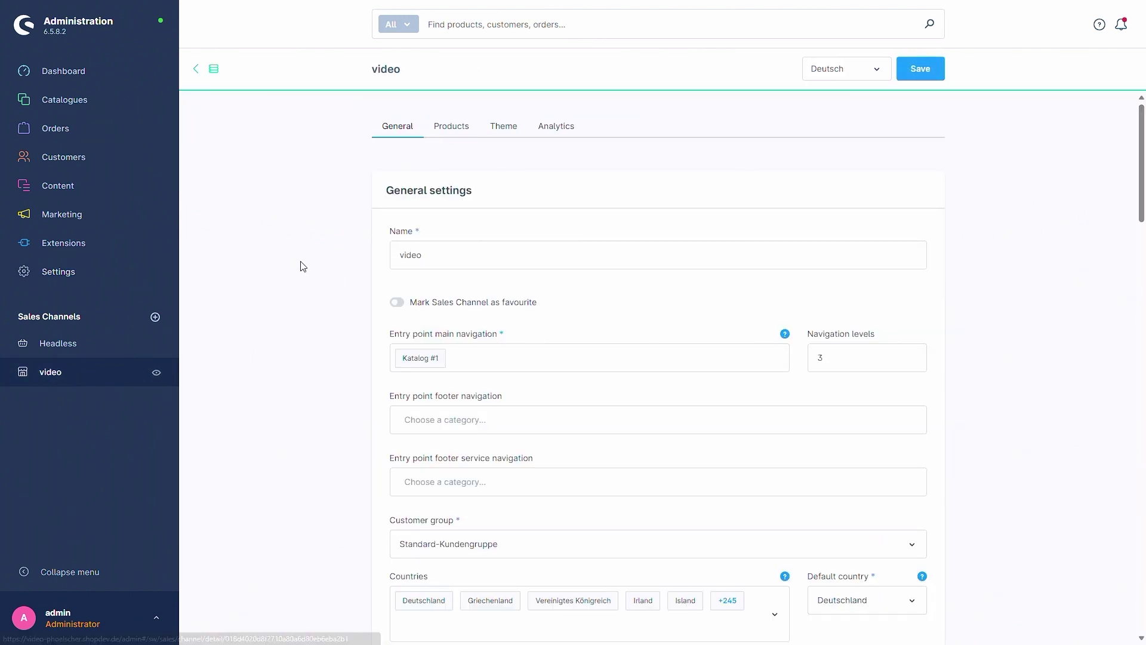
pyautogui.scroll(-10, 305, 269)
pyautogui.scroll(-3, 334, 275)
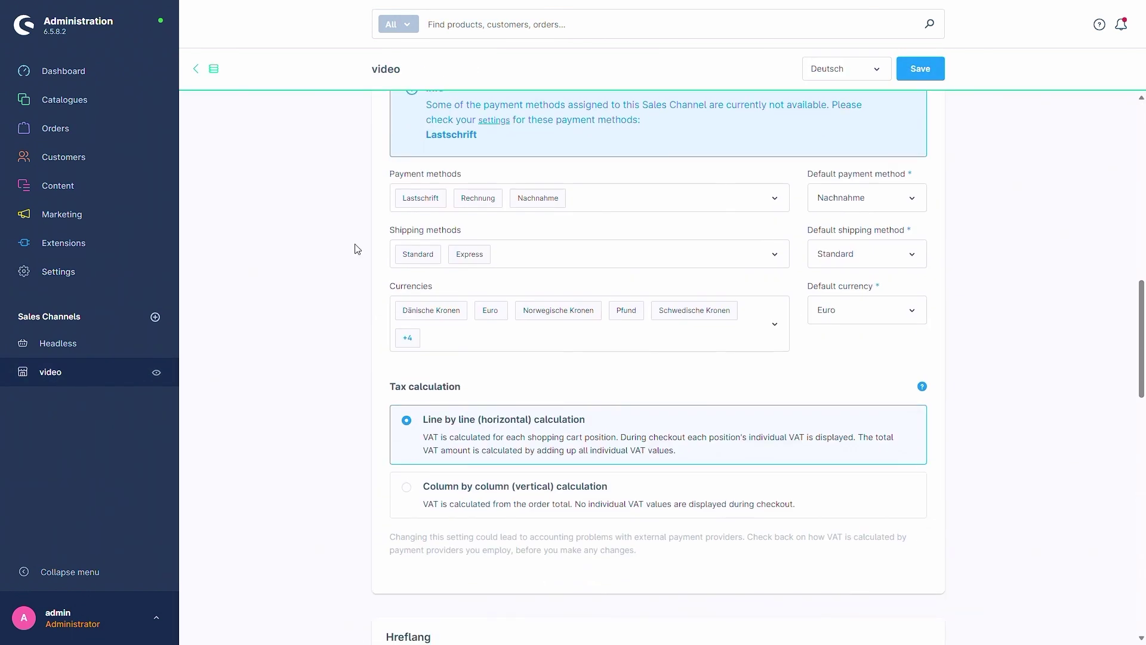
pyautogui.click(617, 202)
pyautogui.click(484, 326)
pyautogui.click(270, 267)
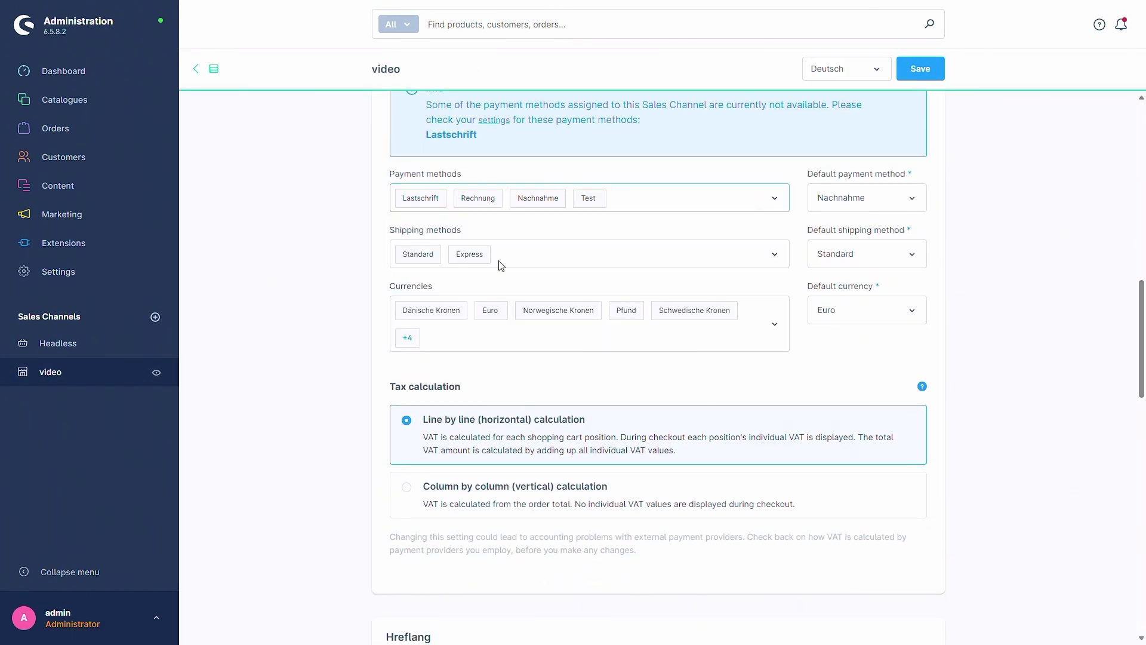
pyautogui.click(919, 69)
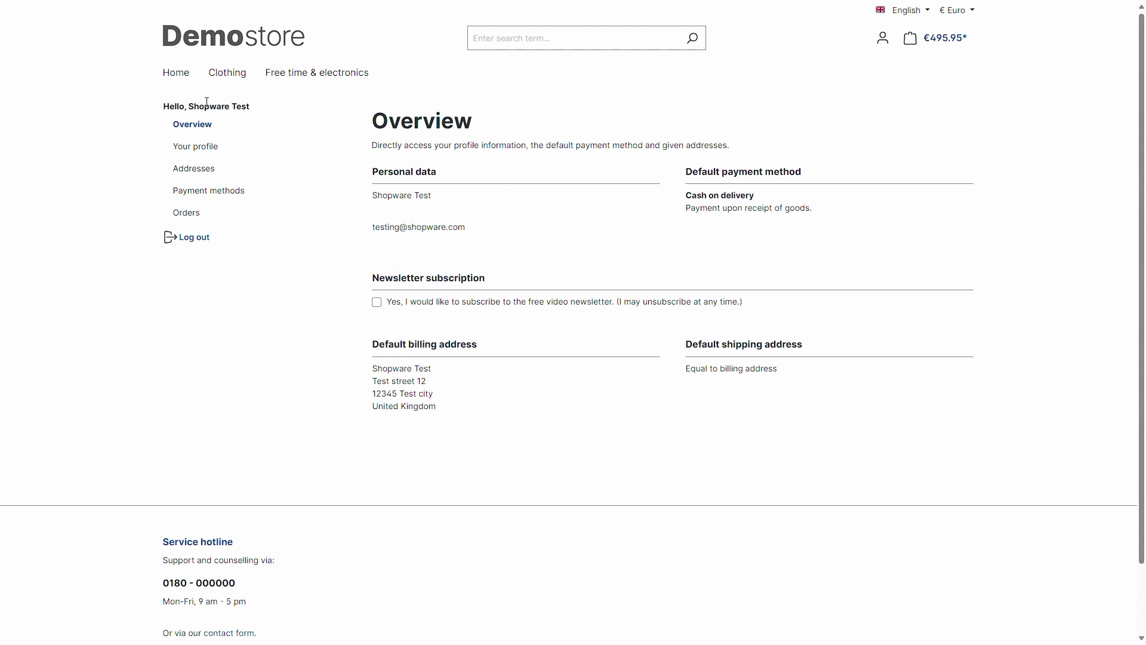
# Make Test the account's default payment method in the storefront, then go from the cart to checkout
pyautogui.click(211, 192)
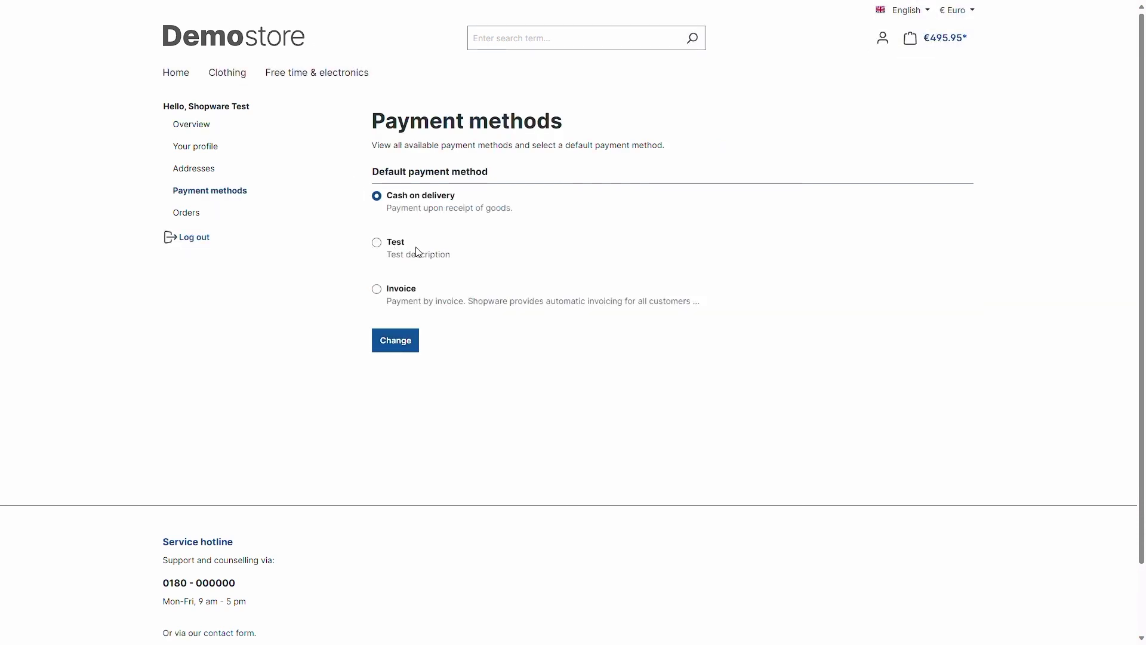
pyautogui.click(377, 243)
pyautogui.click(405, 345)
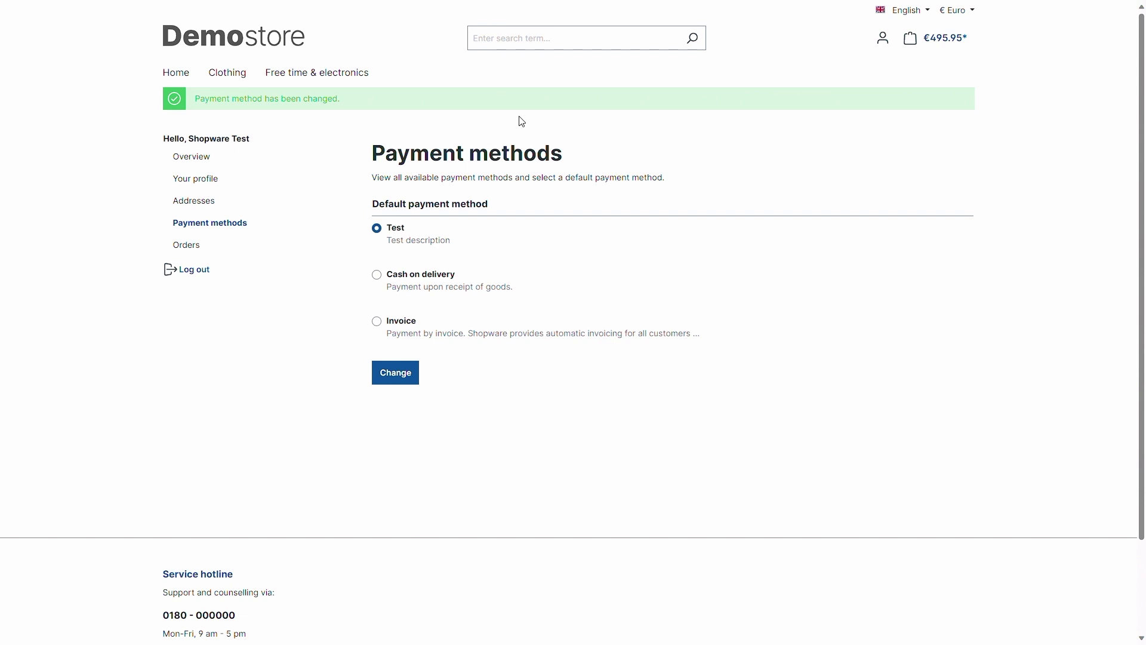
pyautogui.click(922, 39)
pyautogui.click(1003, 349)
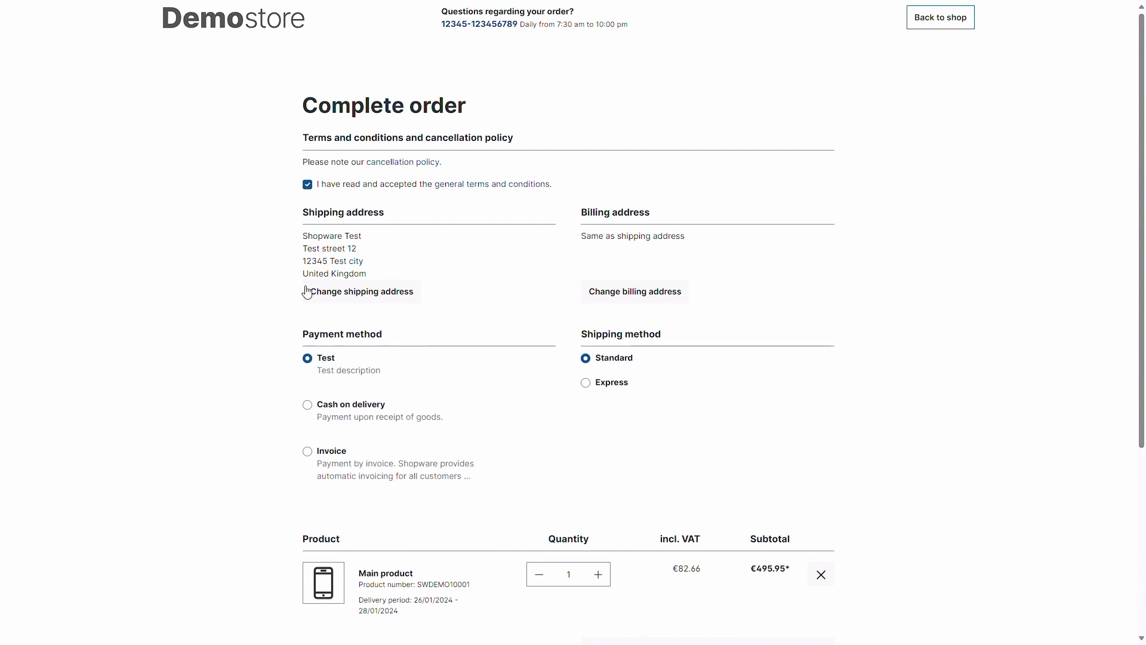
pyautogui.scroll(-5, 258, 259)
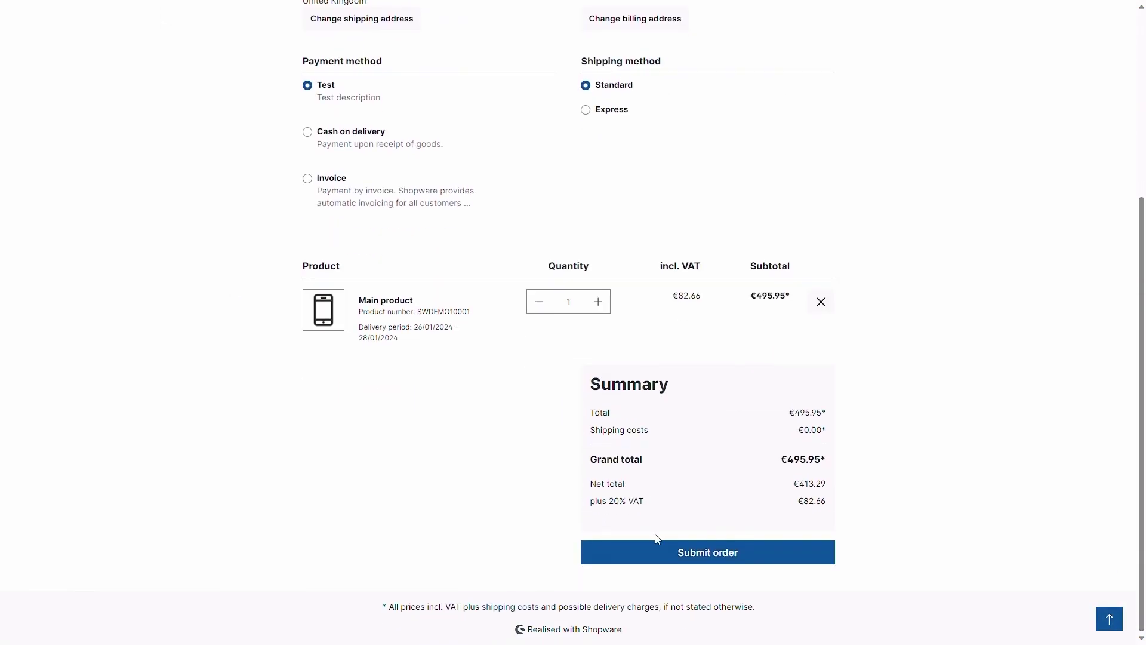
pyautogui.scroll(5, 418, 435)
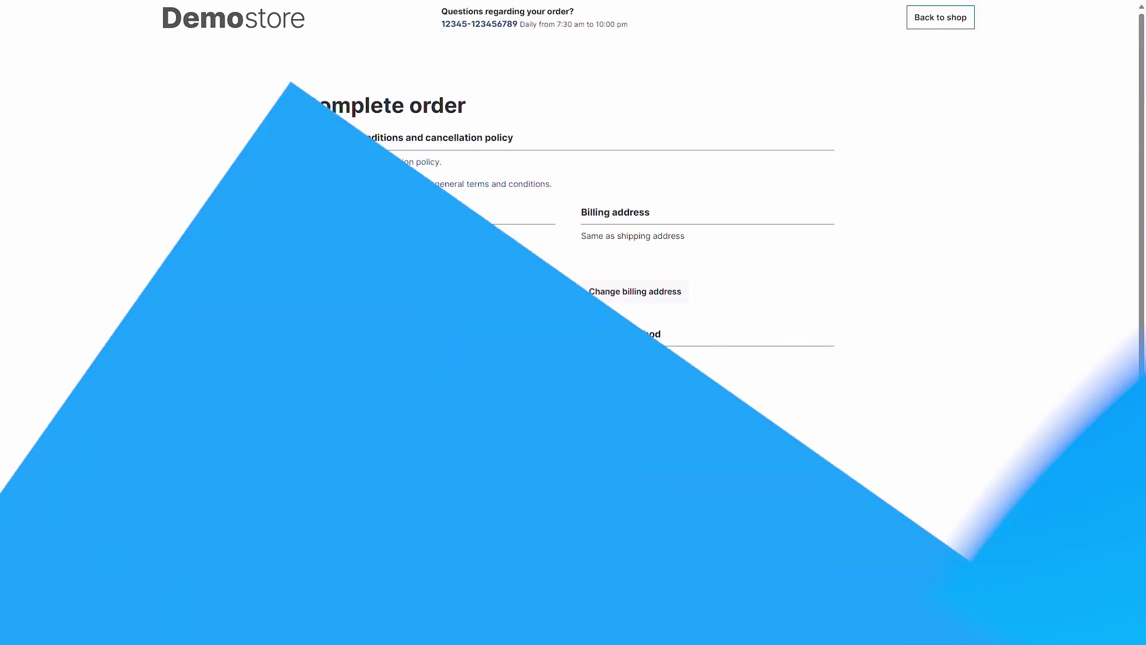